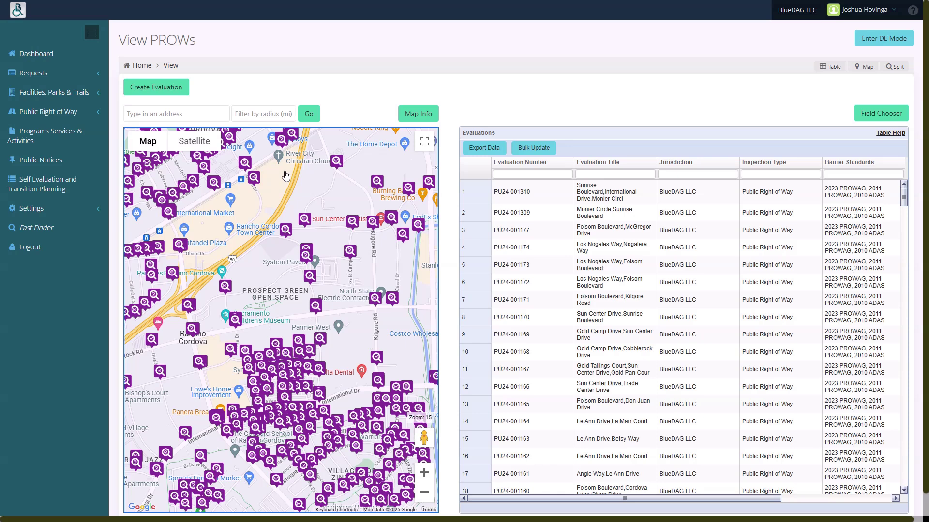
# - Open the Accessible Routes master finding for an exterior walkway with a change in elevation greater than 1/4 inch
pyautogui.click(50, 214)
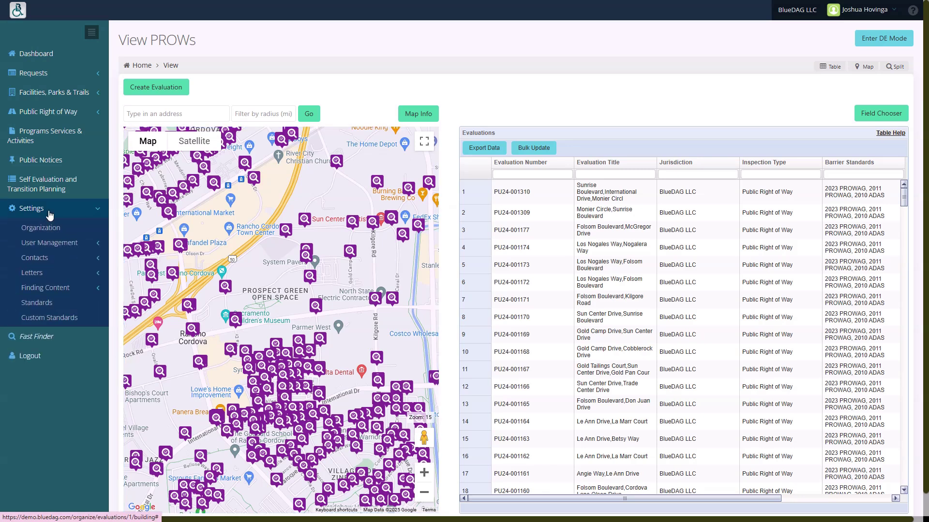
pyautogui.click(57, 290)
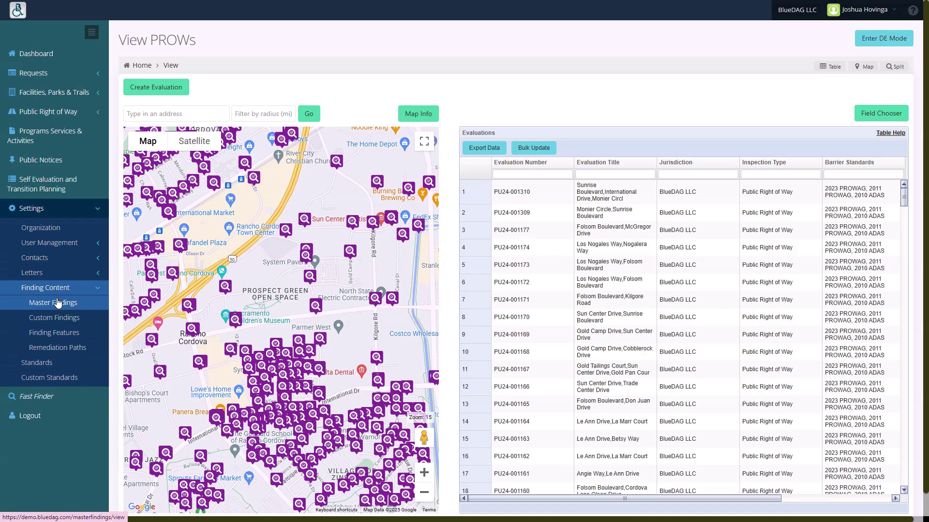
pyautogui.click(57, 303)
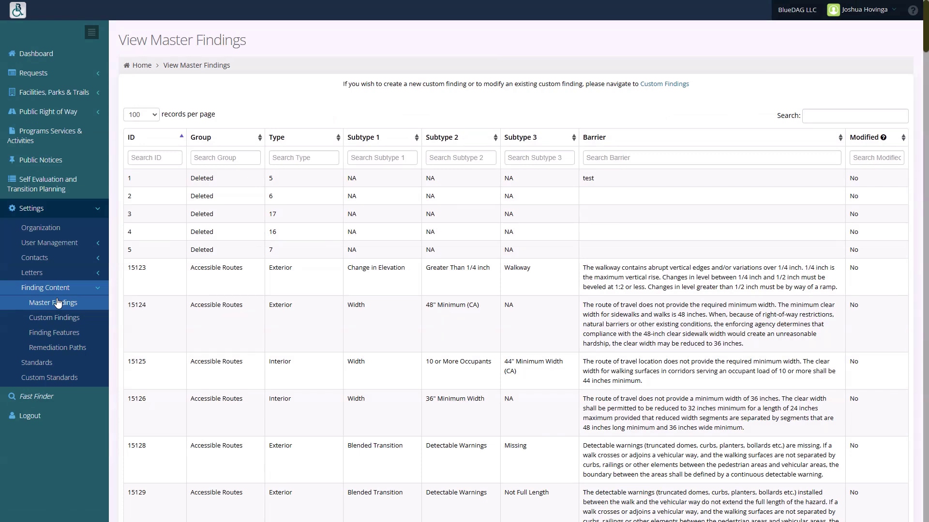
pyautogui.click(401, 283)
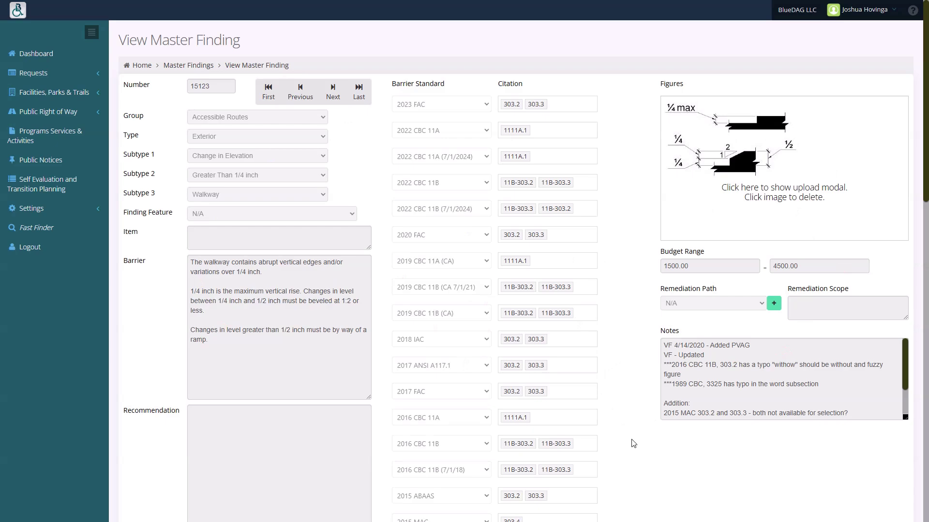
# - Create a modified version of this master finding and confirm the modification
pyautogui.scroll(-15, 634, 442)
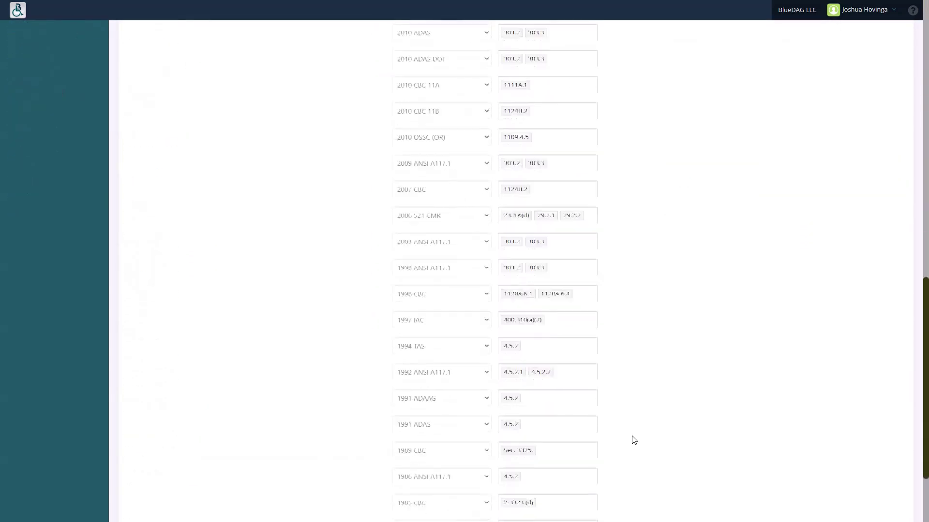
pyautogui.scroll(-3, 634, 440)
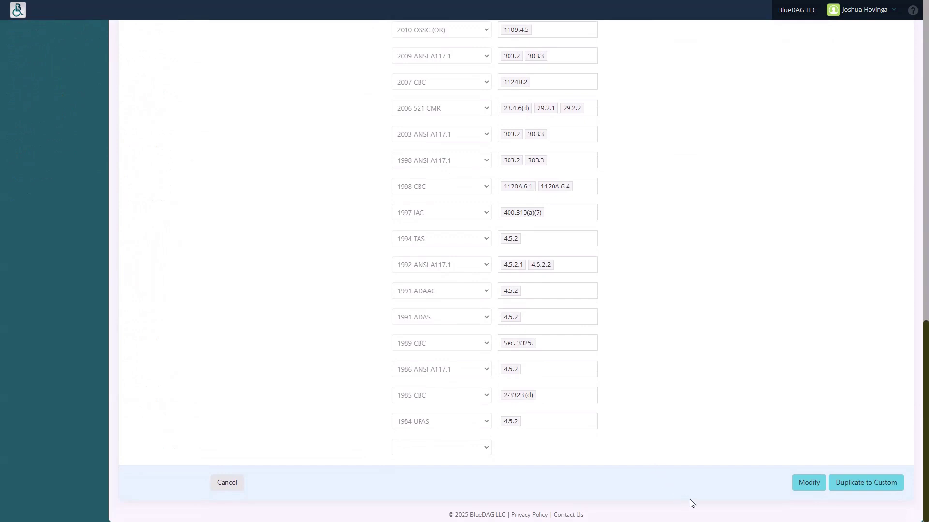
pyautogui.click(810, 488)
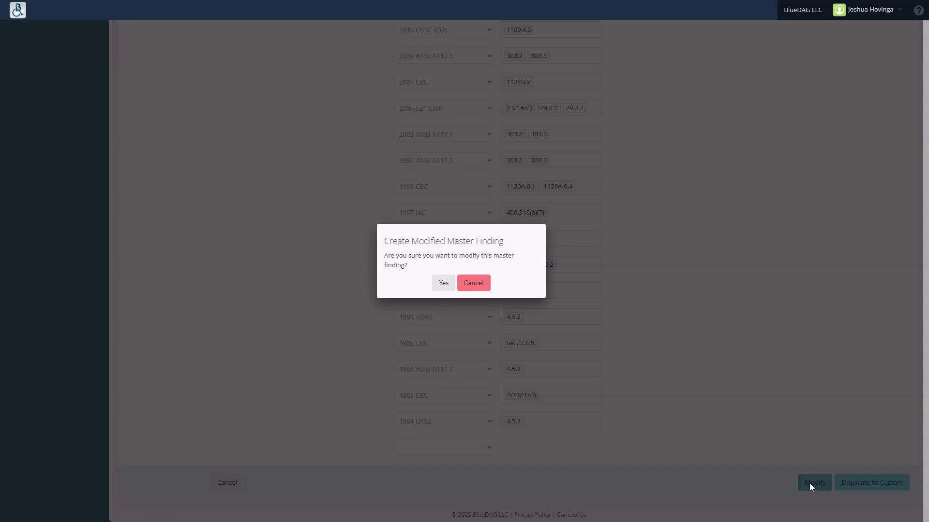
pyautogui.click(442, 285)
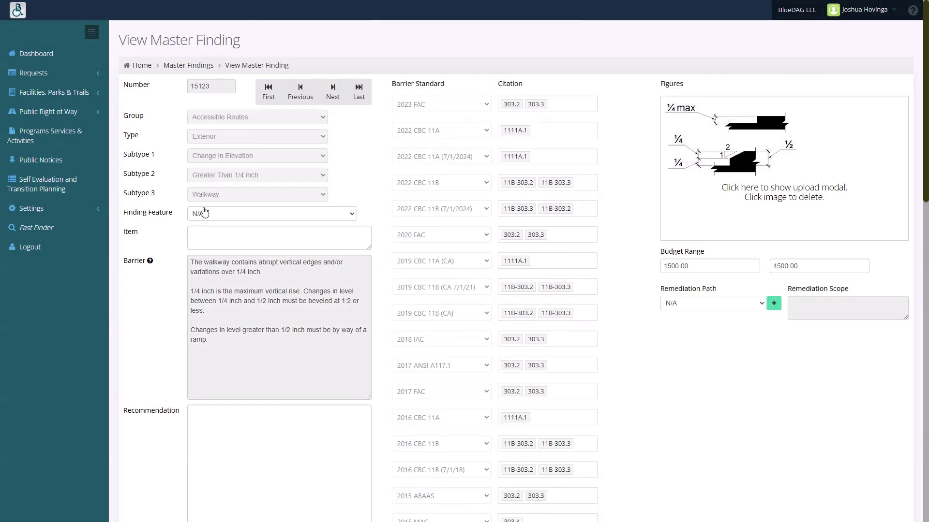
# - Set the finding feature to Accessible Route (C) and replace the item text with "Demonstration information"
pyautogui.click(203, 214)
pyautogui.click(224, 250)
pyautogui.tripleClick(191, 233)
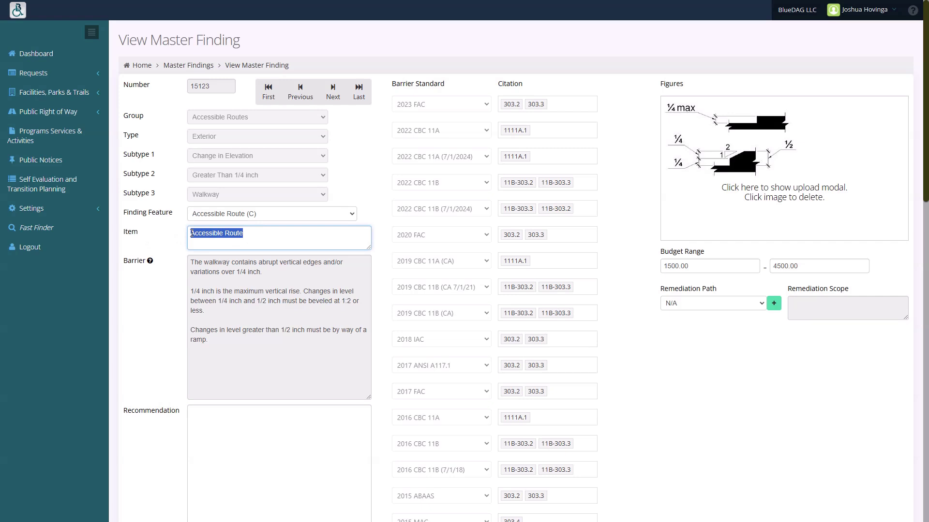
pyautogui.write('Demonstra')
pyautogui.press('BackSpace')
pyautogui.press('BackSpace')
pyautogui.press('BackSpace')
pyautogui.press('BackSpace')
pyautogui.write('stration')
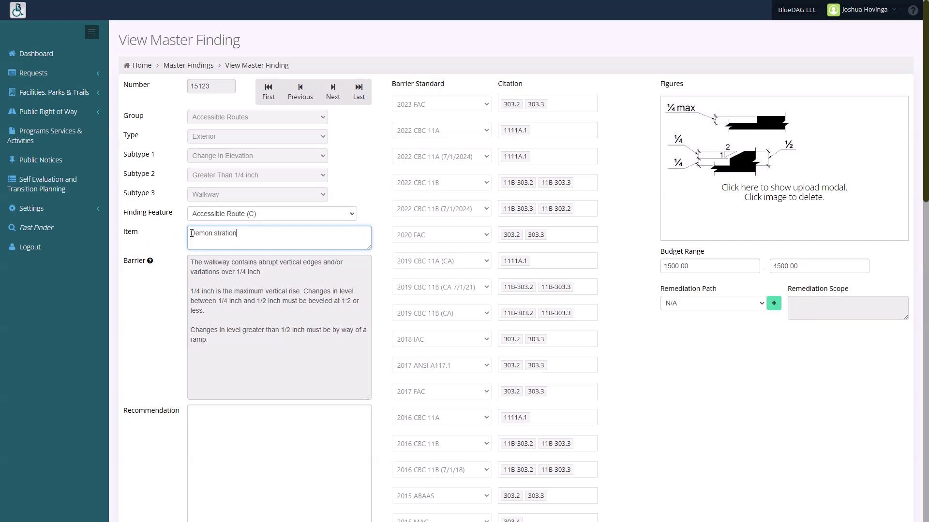
pyautogui.write(' information')
pyautogui.click(214, 234)
pyautogui.press('BackSpace')
# - Enter "Test Recommendation" as the finding's recommendation, correcting its spelling
pyautogui.click(242, 472)
pyautogui.write('Test Recomendation')
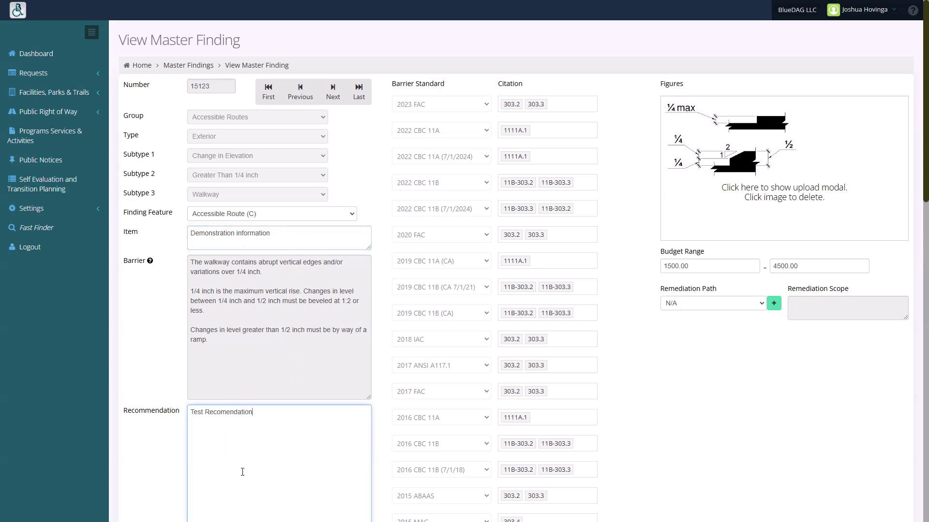
pyautogui.scroll(-1, 696, 462)
pyautogui.rightClick(239, 367)
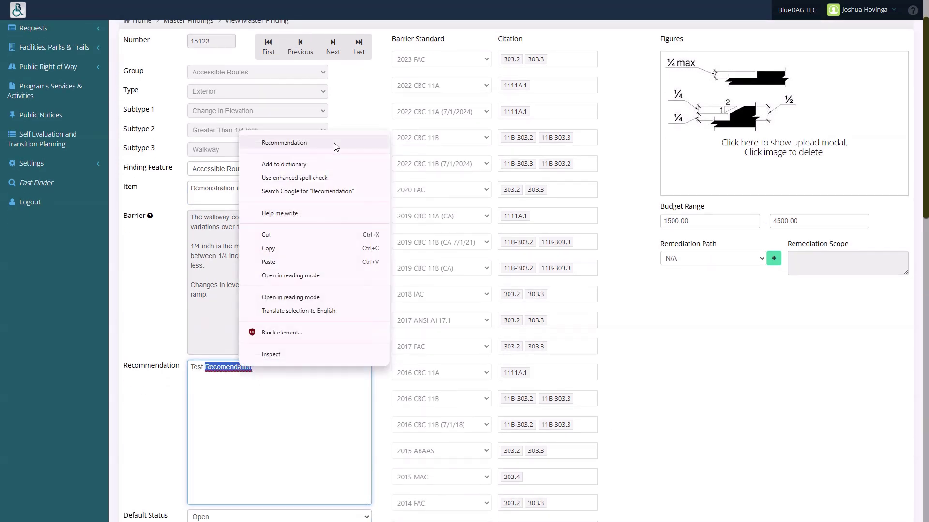
pyautogui.click(294, 143)
# - Review the default status choices, keep Open, and set the barrier priority to High (1) (Title II)
pyautogui.scroll(-4, 336, 408)
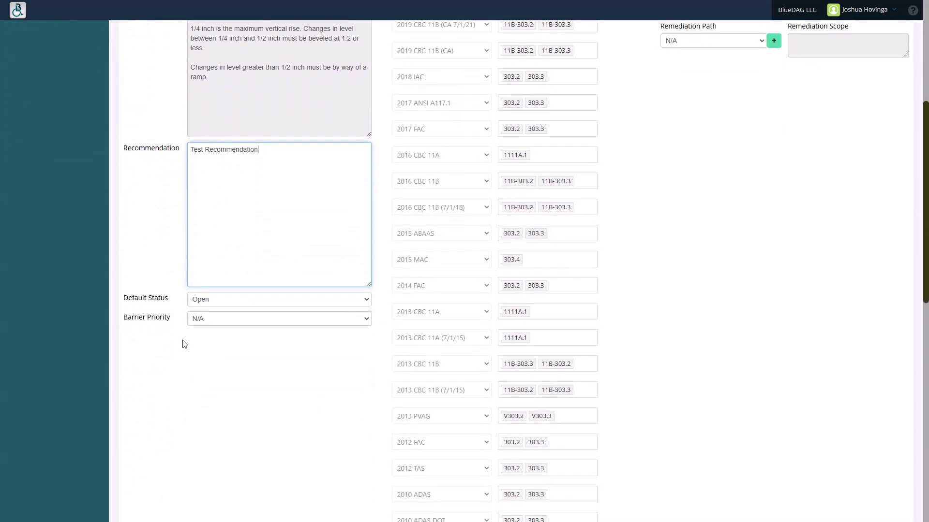
pyautogui.click(242, 303)
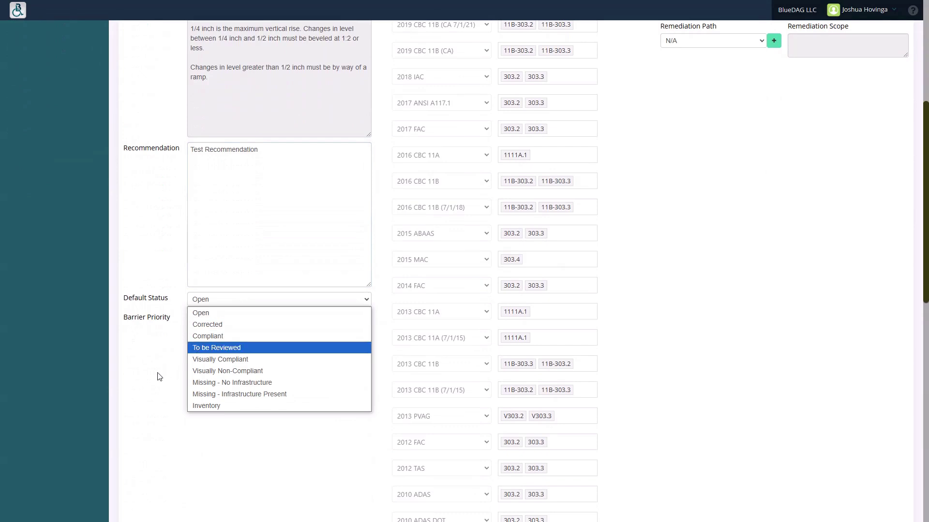
pyautogui.click(159, 376)
pyautogui.click(248, 320)
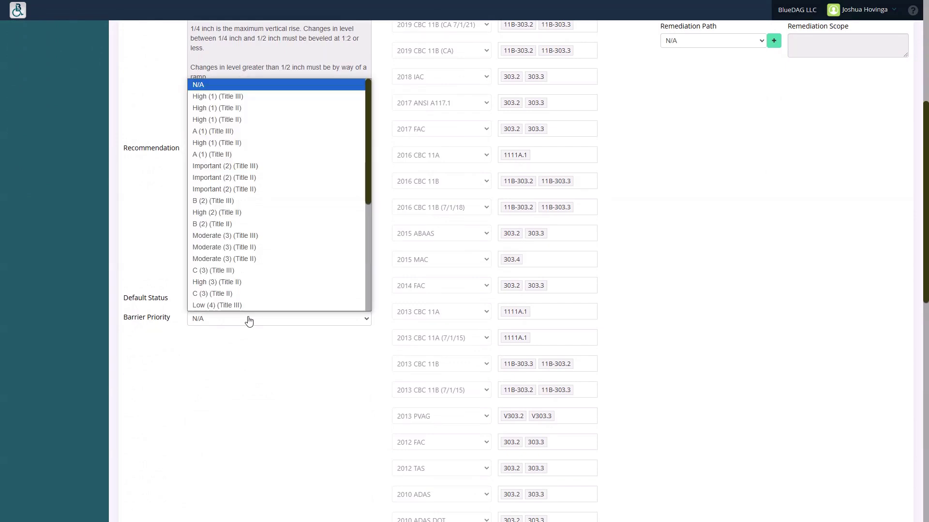
pyautogui.click(241, 110)
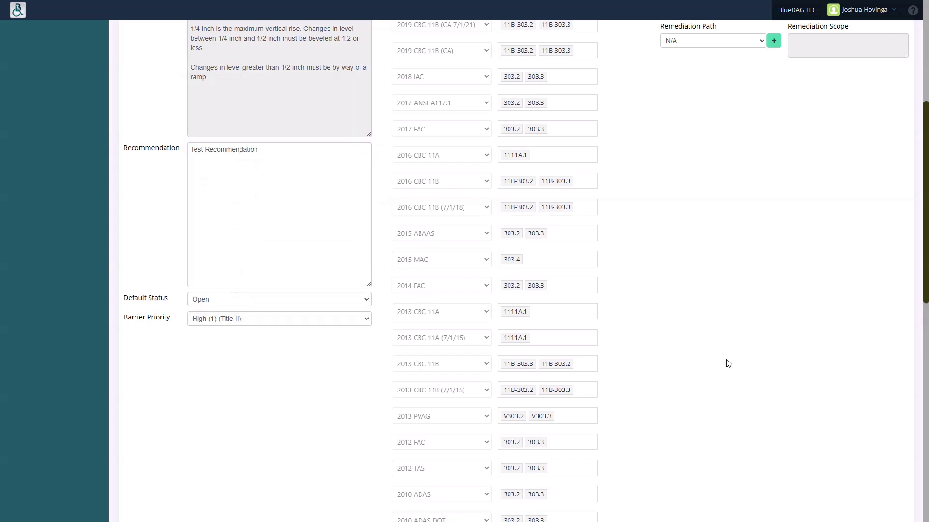
pyautogui.scroll(5, 729, 364)
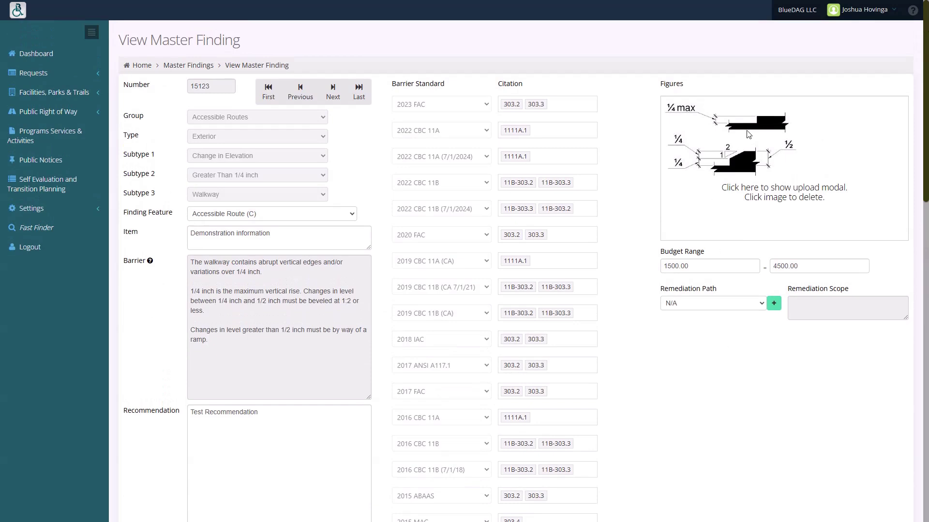
pyautogui.click(740, 150)
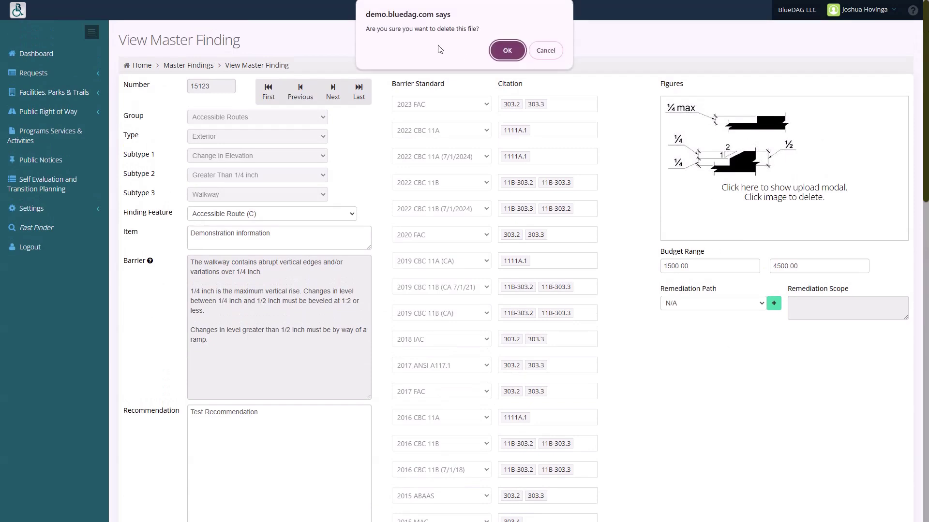
pyautogui.click(550, 50)
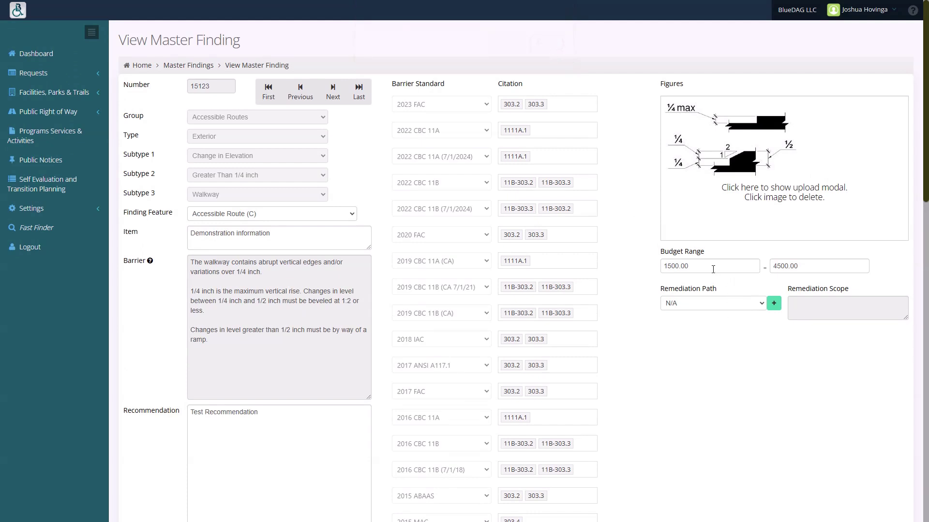
# - Keep the existing budget range and set the remediation path to Ensure Compliance
pyautogui.moveTo(713, 270); pyautogui.dragTo(621, 274)
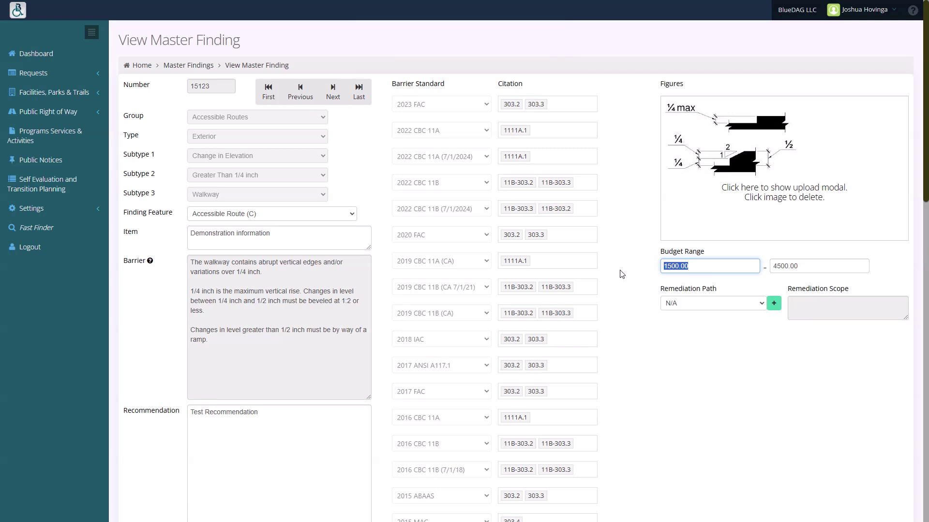
pyautogui.click(716, 310)
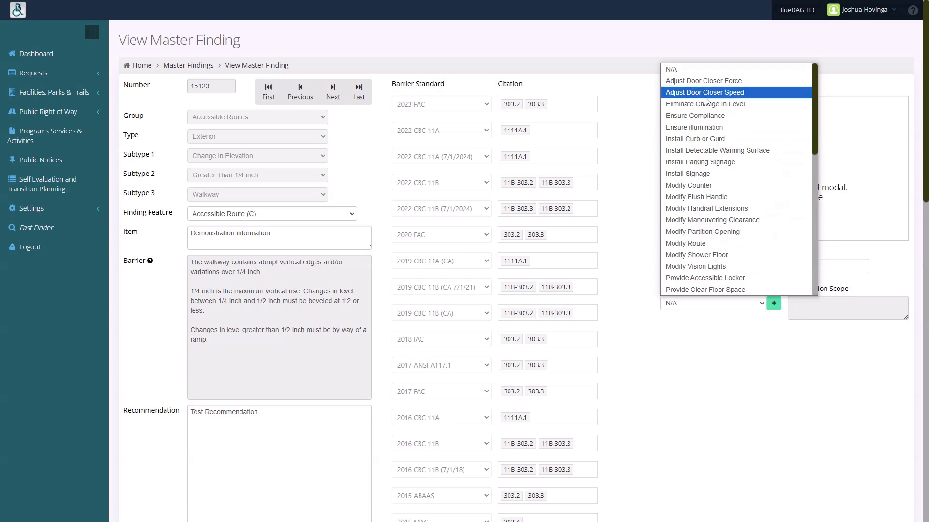
pyautogui.click(693, 118)
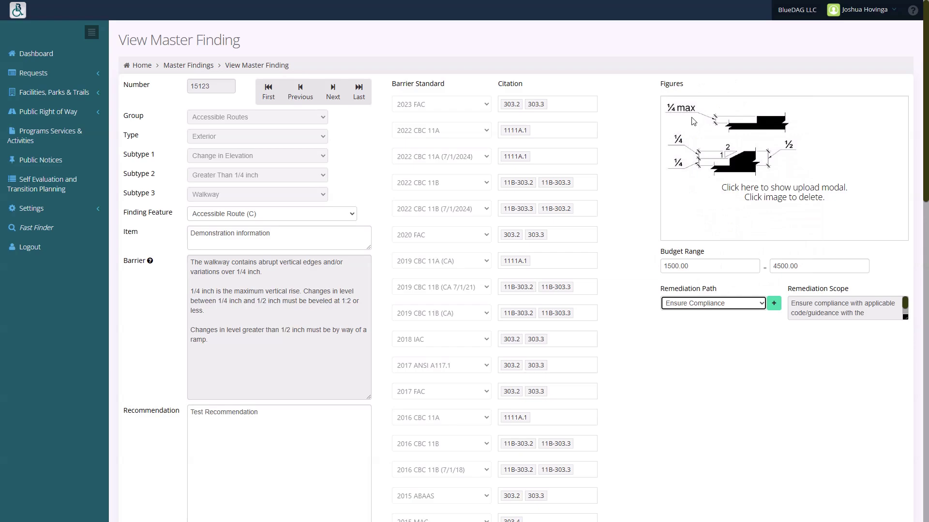
# - Save the modified master finding
pyautogui.scroll(-2, 708, 384)
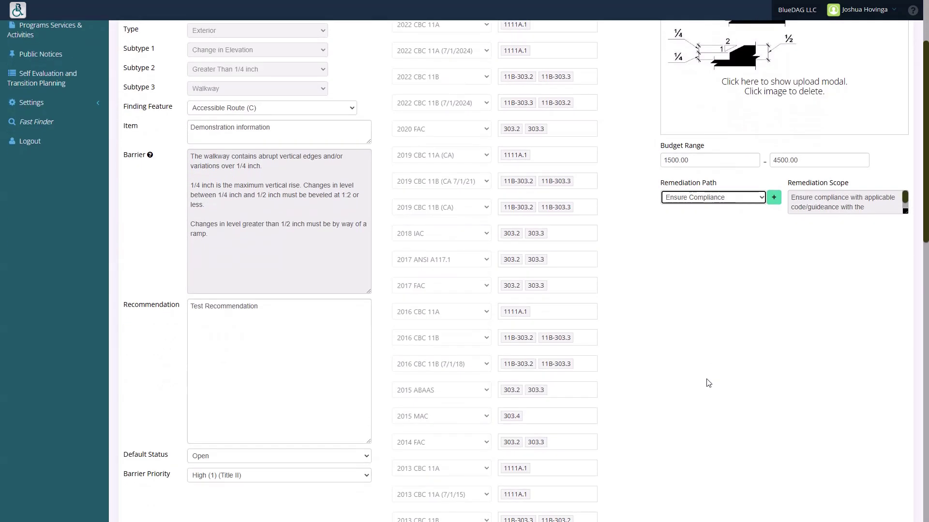
pyautogui.scroll(-7, 708, 382)
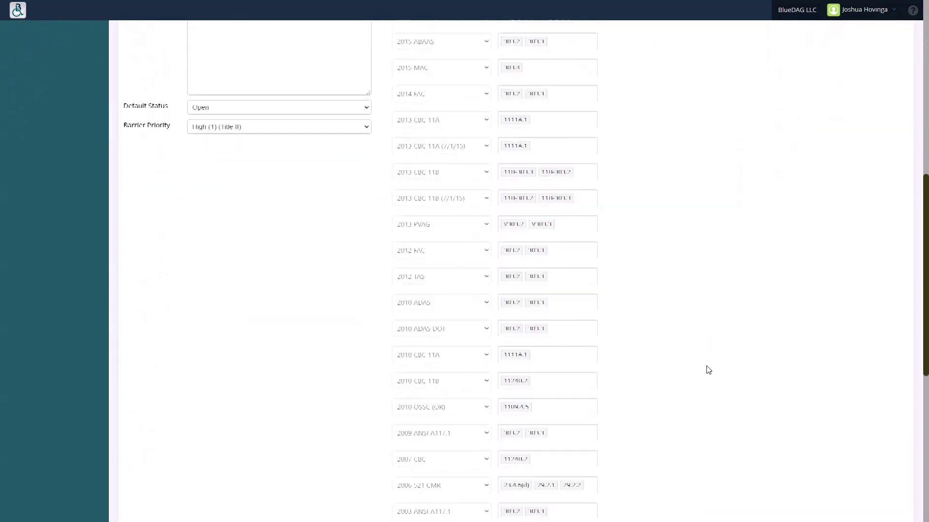
pyautogui.scroll(-8, 708, 370)
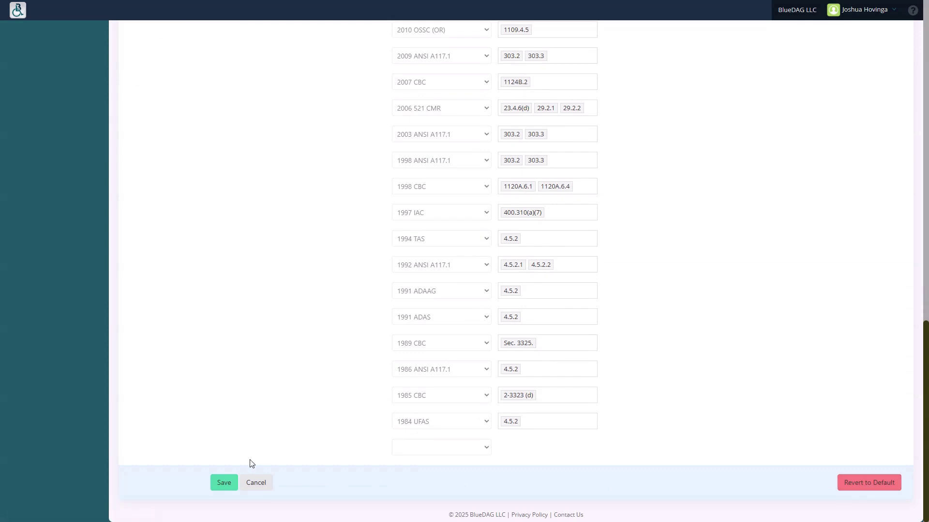
pyautogui.click(227, 485)
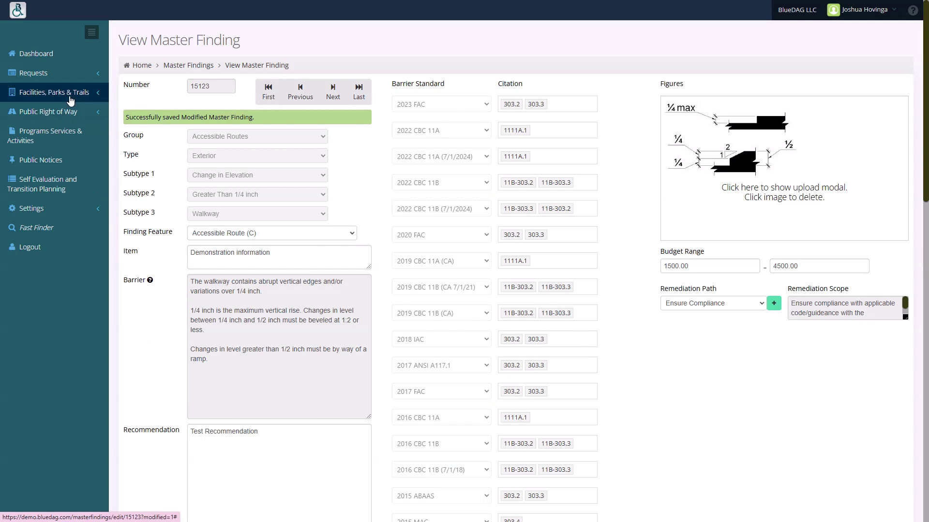
# - Open the findings of the Office Evaluation from the list of facility evaluations
pyautogui.click(95, 96)
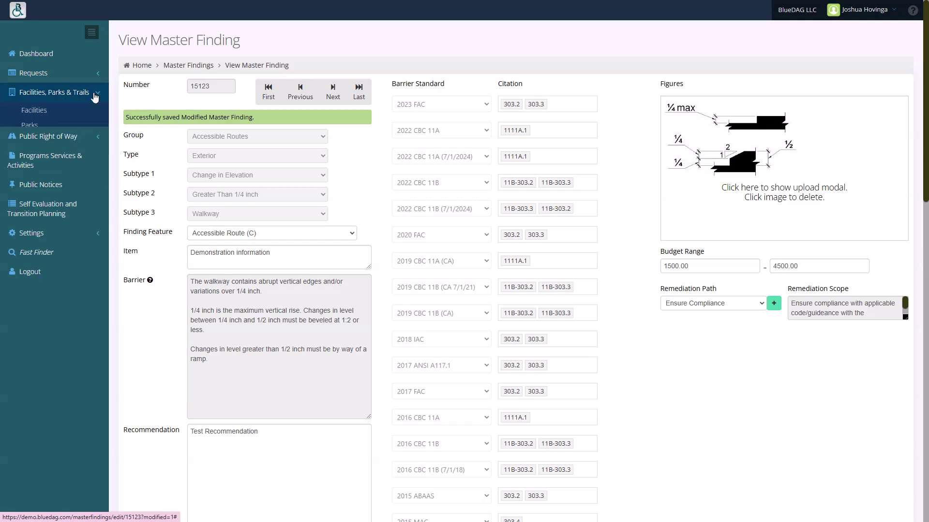
pyautogui.click(68, 114)
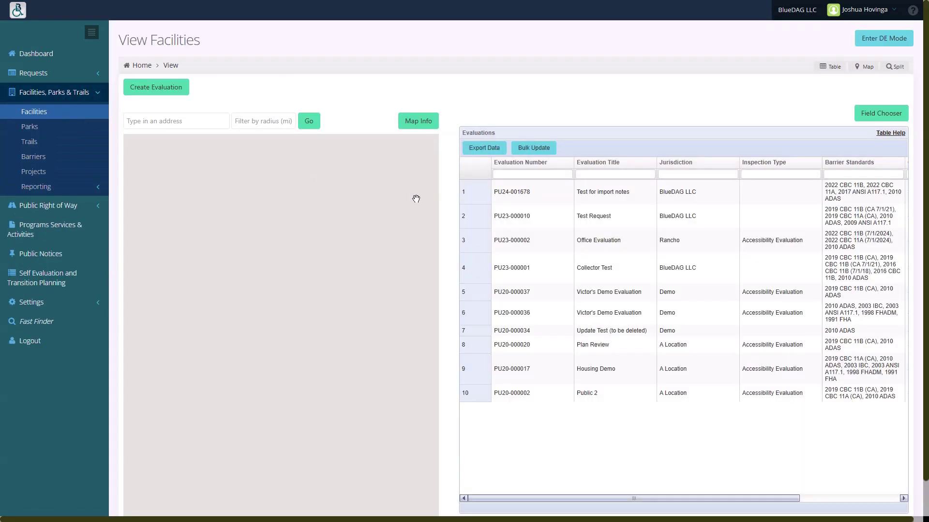
pyautogui.click(628, 241)
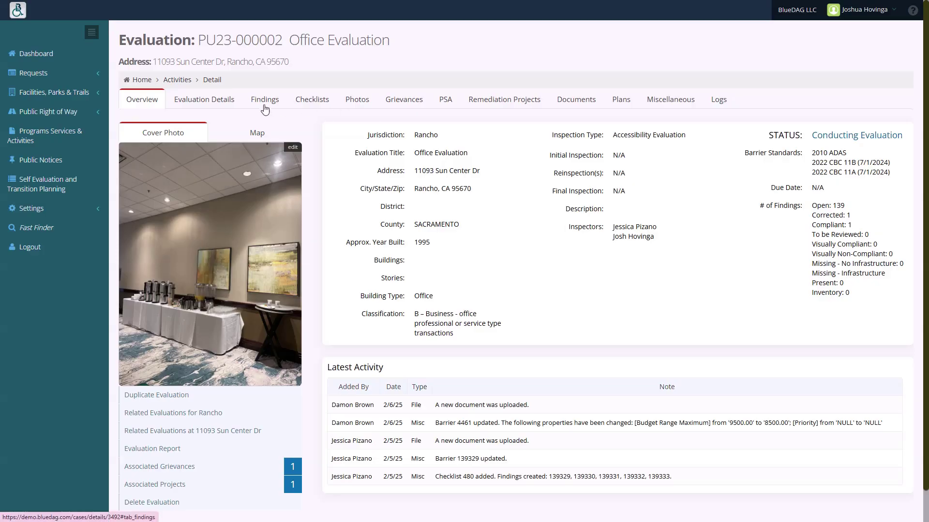
pyautogui.click(259, 105)
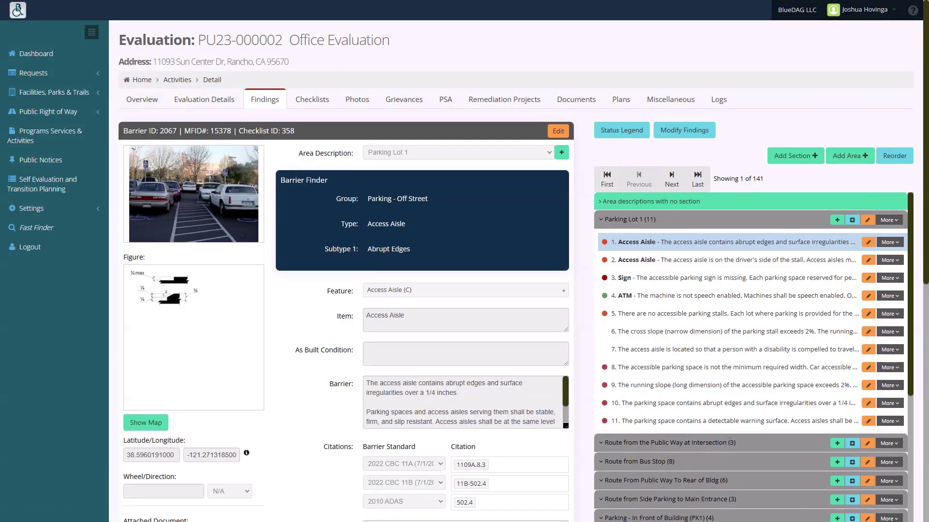
# - Start a new barrier in the Route from the Public Way at Intersection area with group Accessible Routes and type Exterior
pyautogui.click(730, 448)
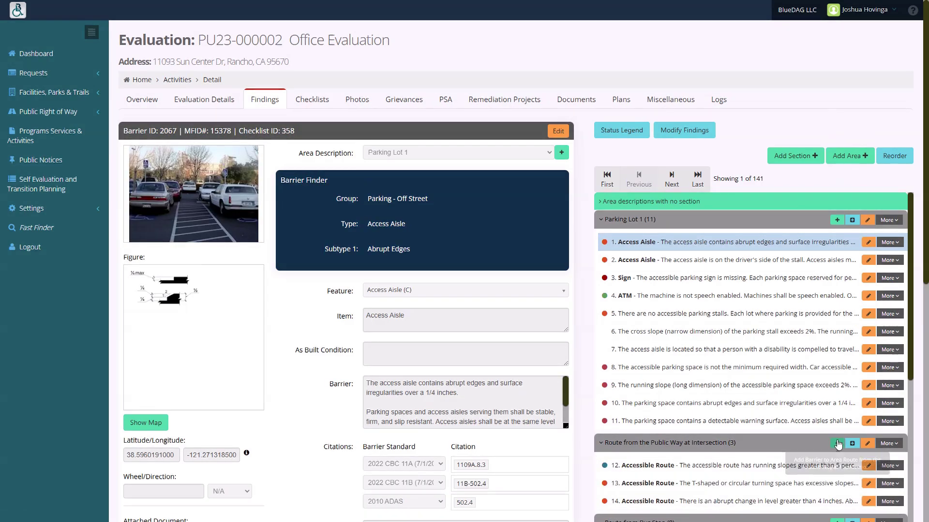
pyautogui.click(837, 444)
pyautogui.click(559, 202)
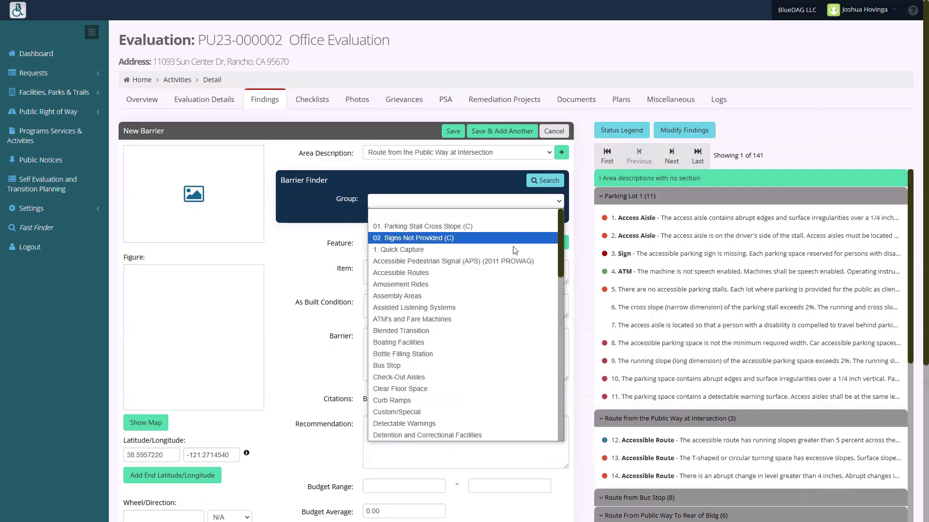
pyautogui.click(501, 274)
pyautogui.click(554, 228)
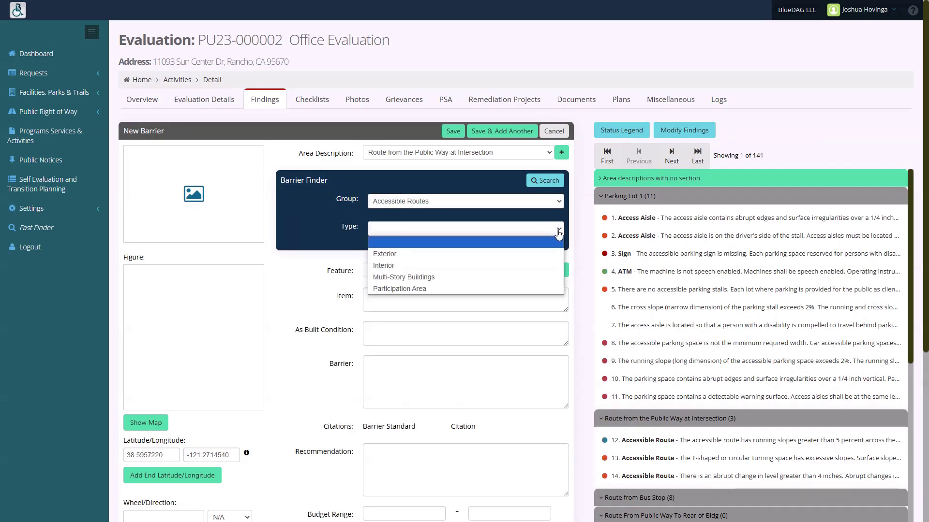
pyautogui.click(531, 250)
# - Narrow the new barrier to subtypes Change in Elevation, Greater Than 1/4 inch and Walkway
pyautogui.click(559, 257)
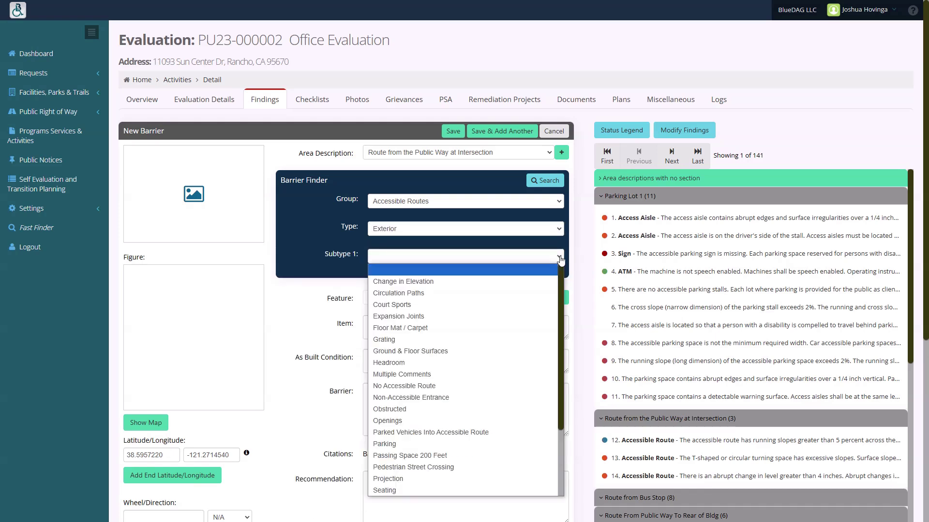
pyautogui.click(534, 282)
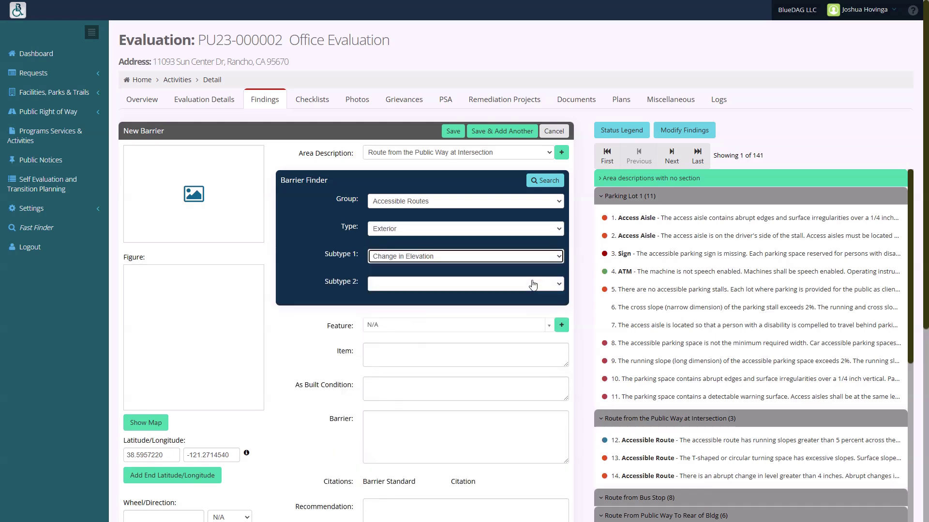
pyautogui.click(560, 286)
pyautogui.click(530, 320)
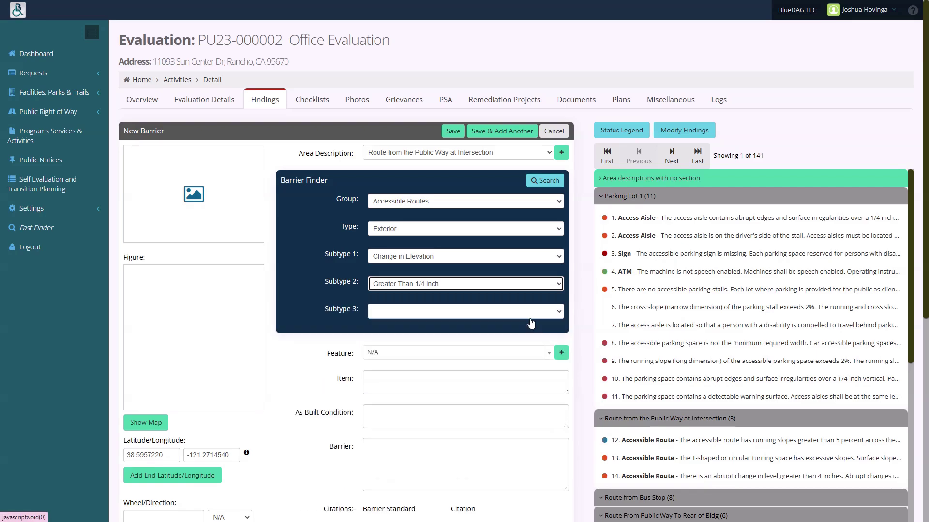
pyautogui.click(532, 312)
pyautogui.click(531, 347)
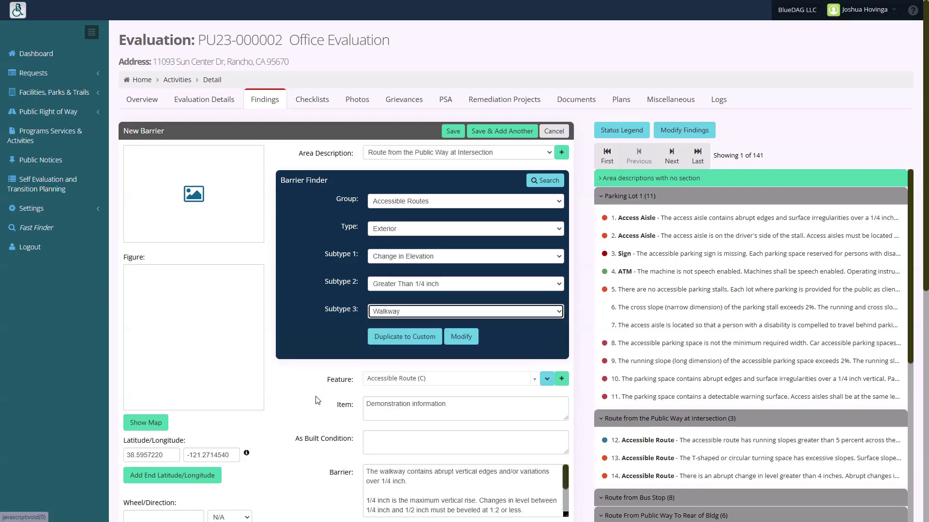
# - Review the master finding content filled into the new barrier, from item to status, and discard the unsaved barrier
pyautogui.scroll(-3, 317, 399)
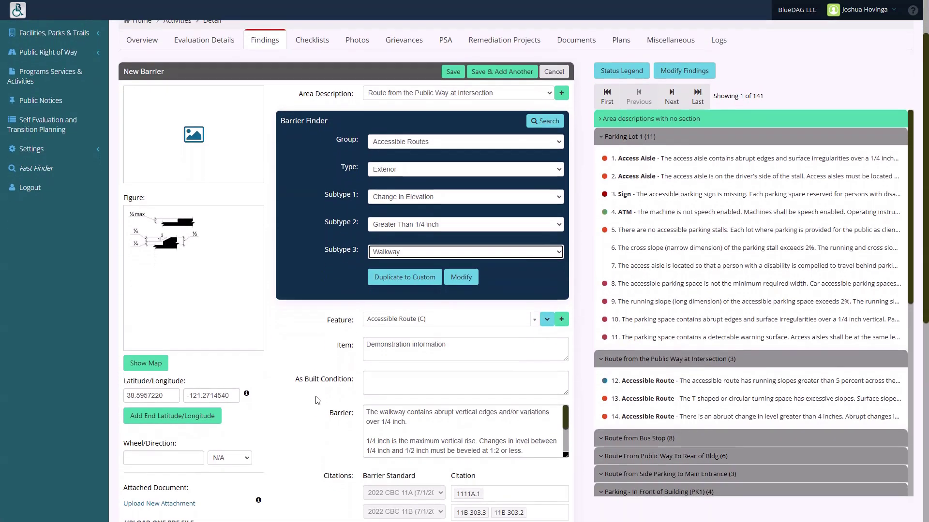
pyautogui.scroll(-1, 316, 398)
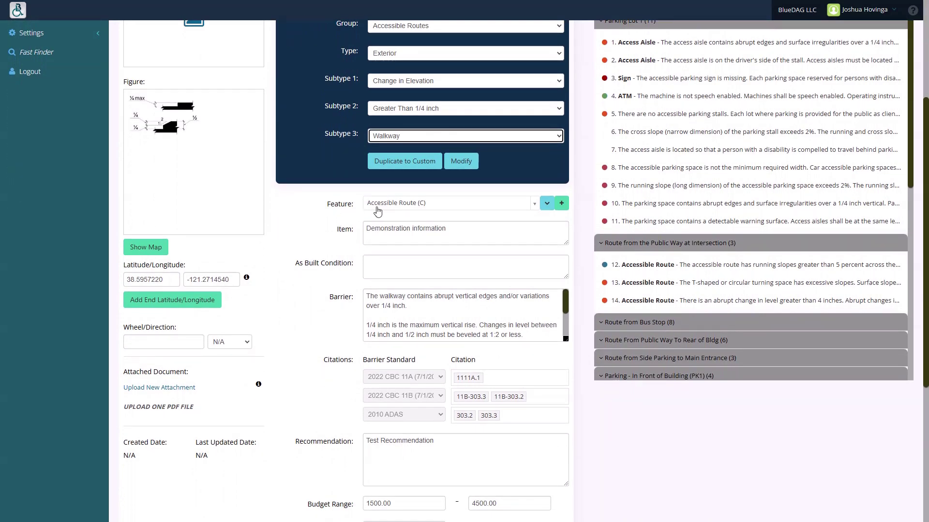
pyautogui.scroll(-3, 307, 360)
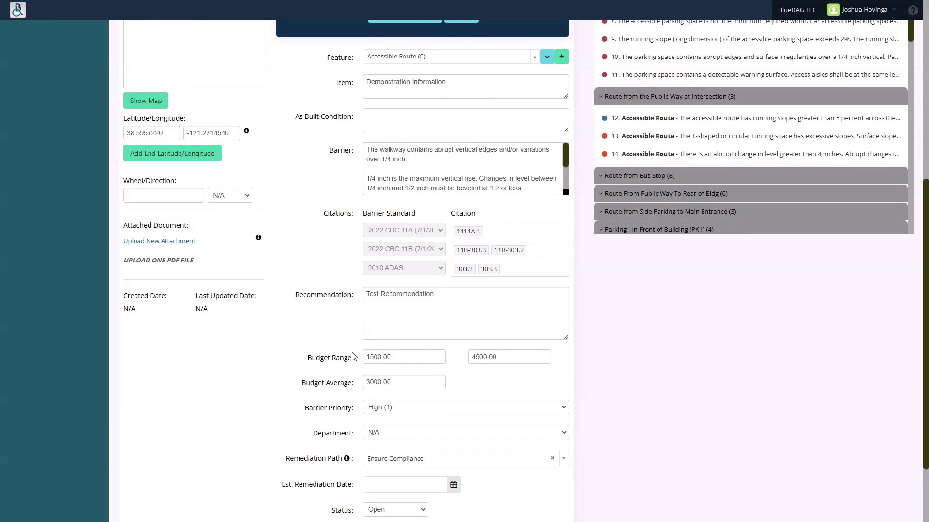
pyautogui.scroll(5, 352, 357)
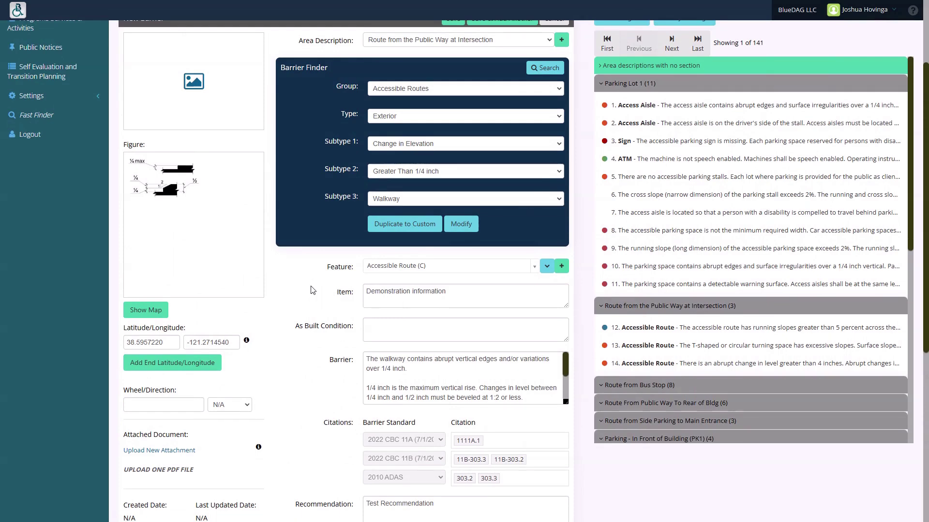
pyautogui.scroll(1, 311, 290)
pyautogui.click(411, 343)
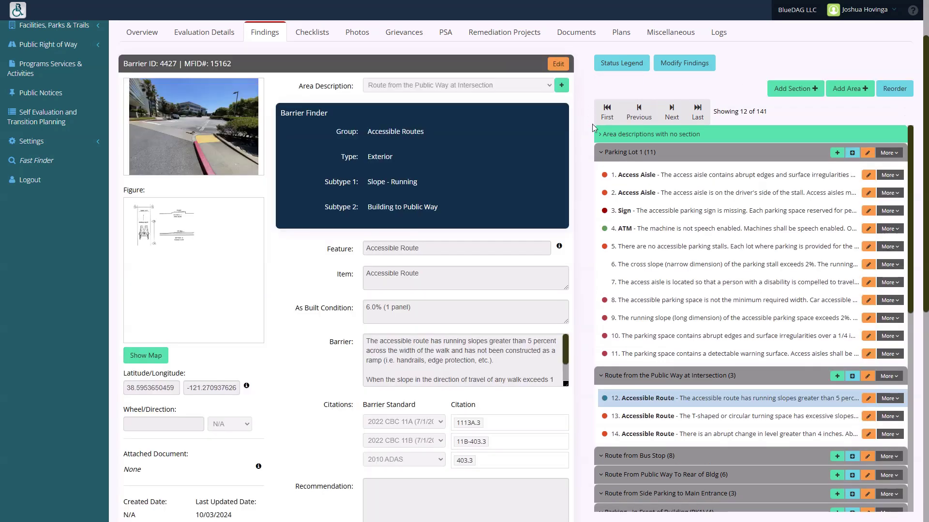
# - Collapse the Parking Lot 1 and Route from the Public Way at Intersection areas in the findings list
pyautogui.click(599, 153)
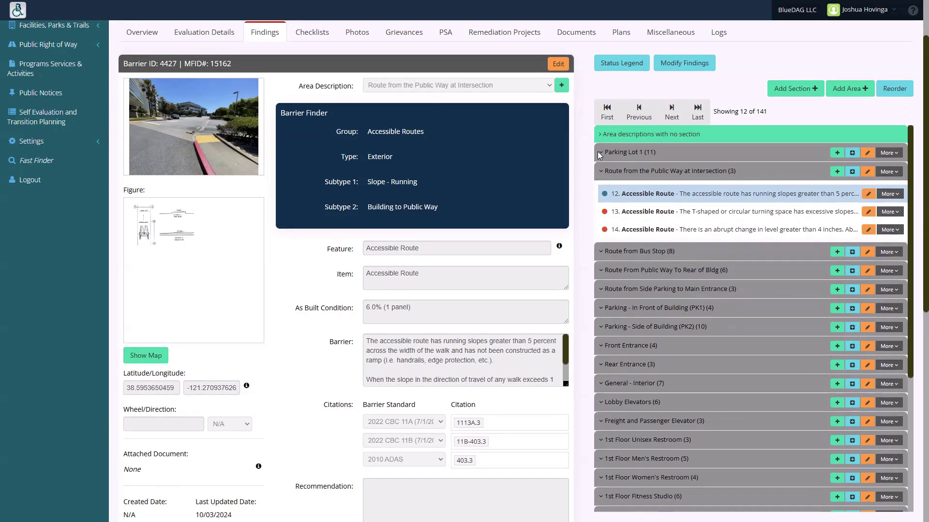
pyautogui.click(602, 171)
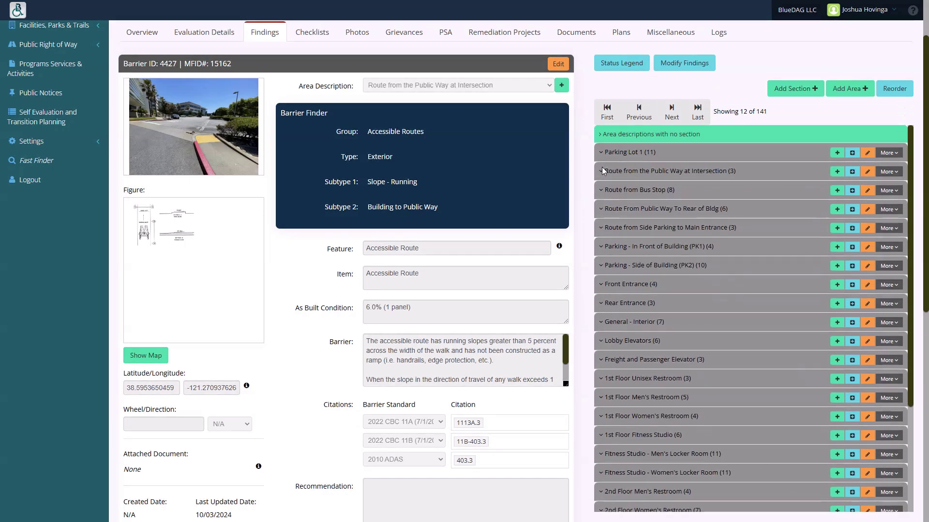
pyautogui.scroll(2, 691, 116)
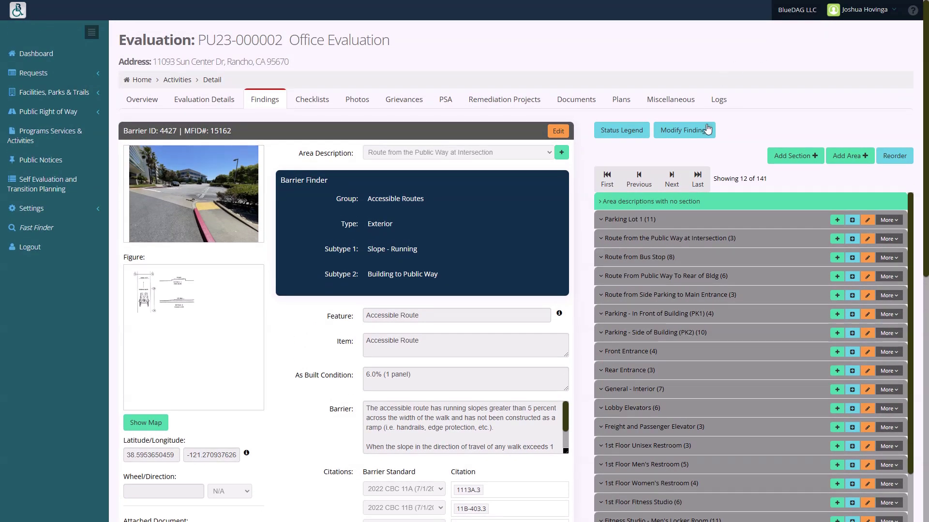
# - Preview applying the modified master findings' Recommendation to the existing findings and cancel before committing
pyautogui.click(706, 131)
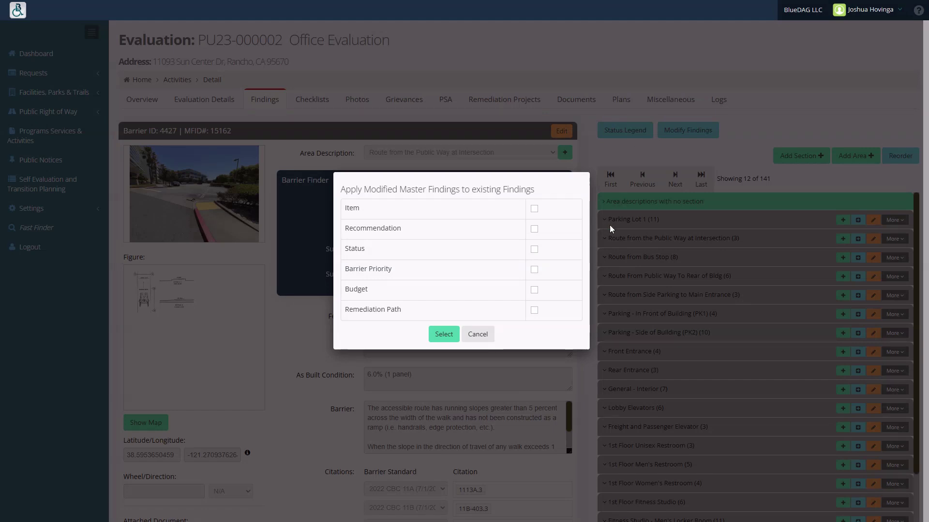
pyautogui.click(534, 229)
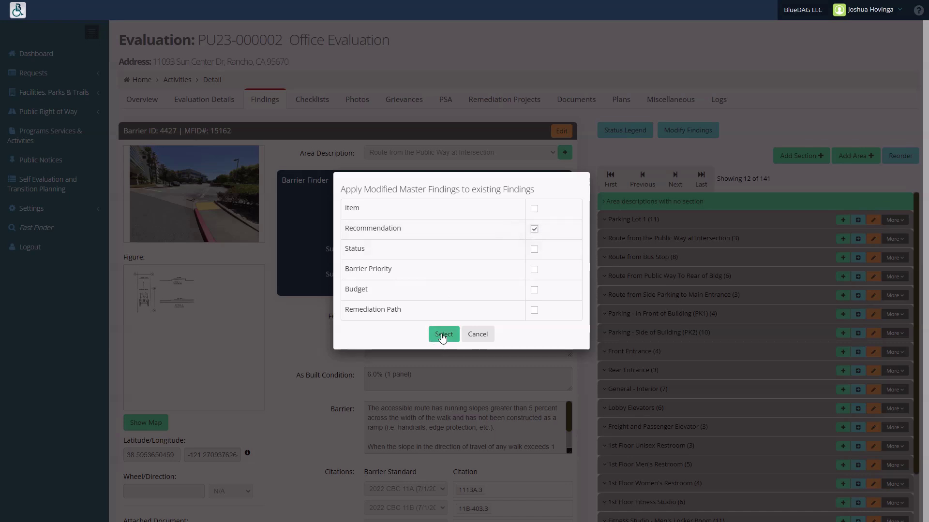
pyautogui.click(442, 337)
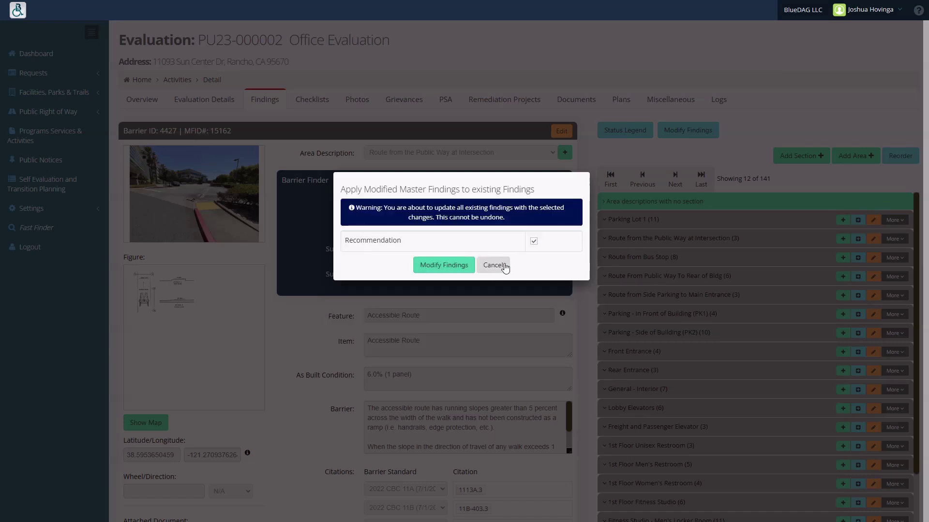
pyautogui.click(503, 266)
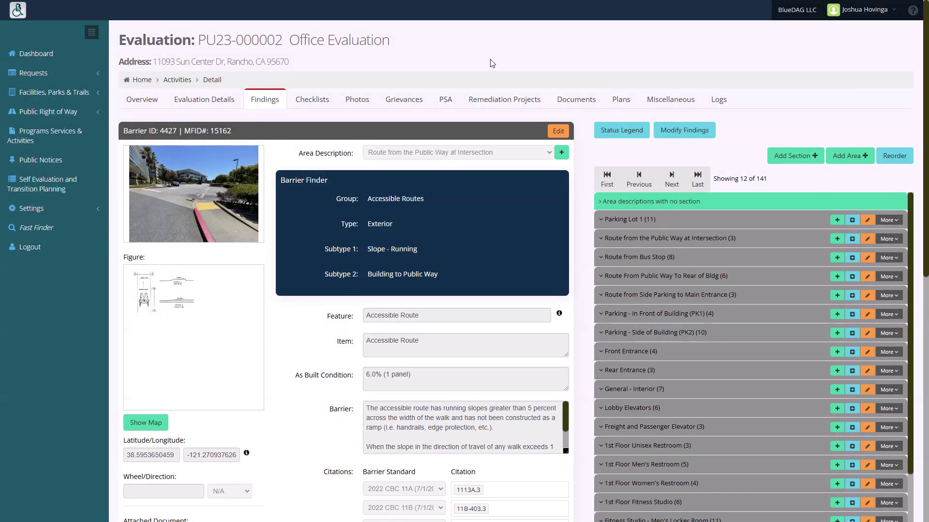
# - Open the Slope - Running, Building to Public Way barrier's master finding for modification from its edit form and examine the available fields
pyautogui.click(559, 132)
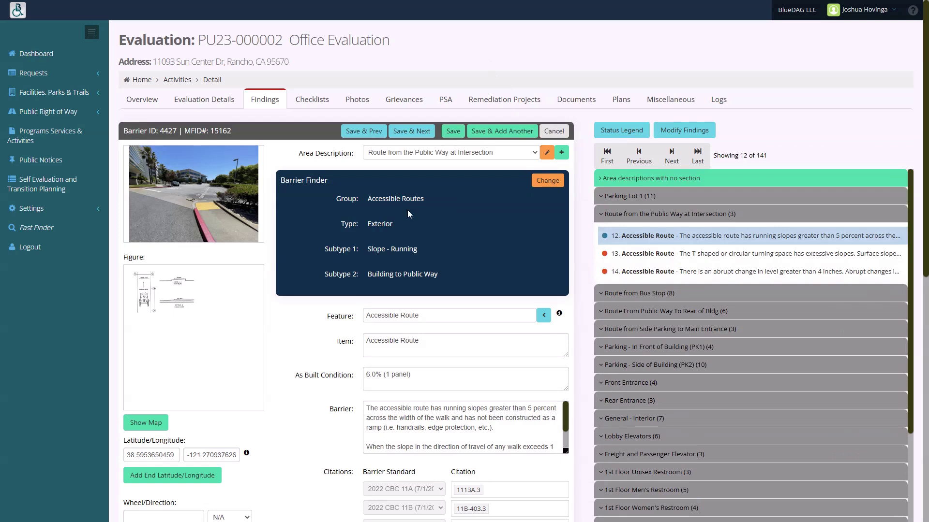
pyautogui.click(548, 181)
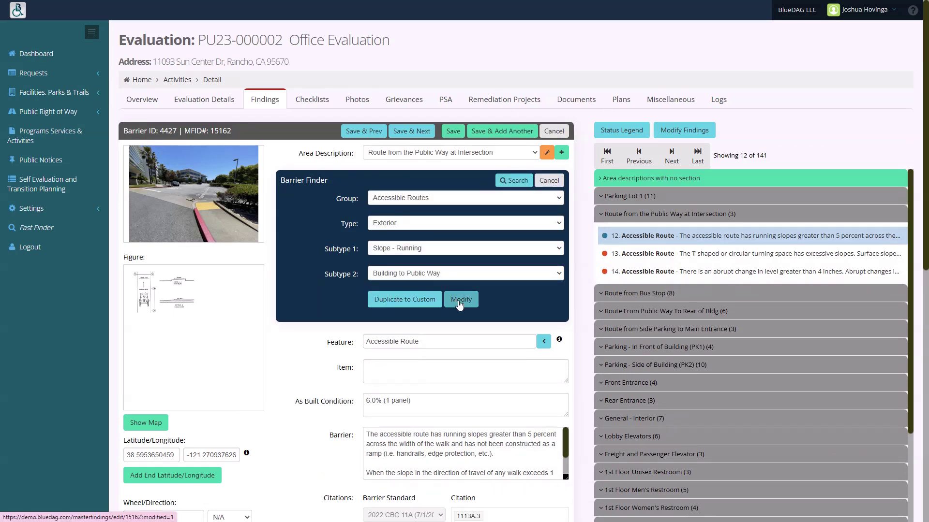
pyautogui.click(459, 300)
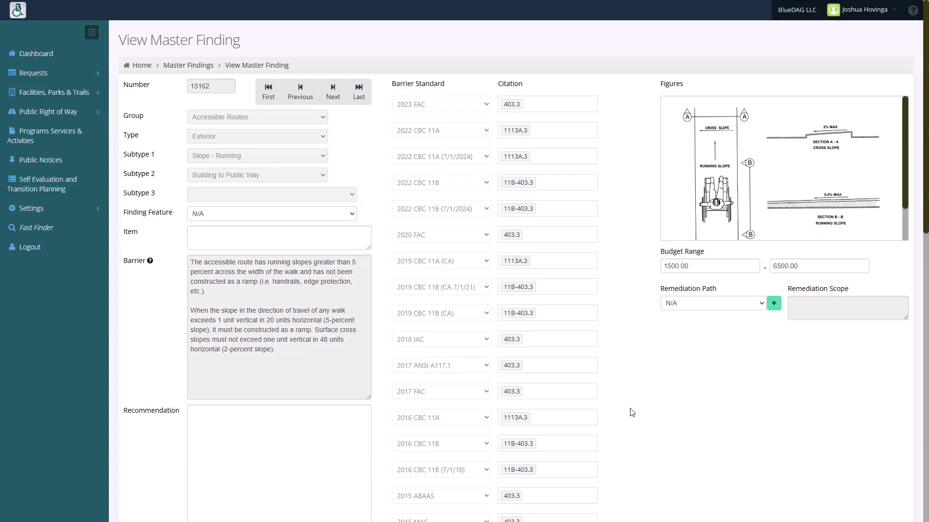
pyautogui.scroll(-7, 632, 411)
pyautogui.scroll(-7, 632, 407)
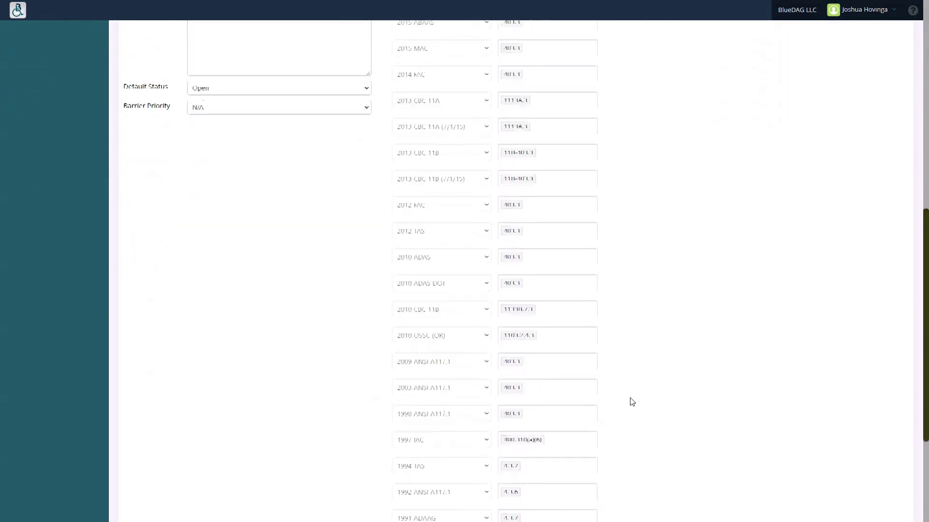
pyautogui.scroll(14, 632, 403)
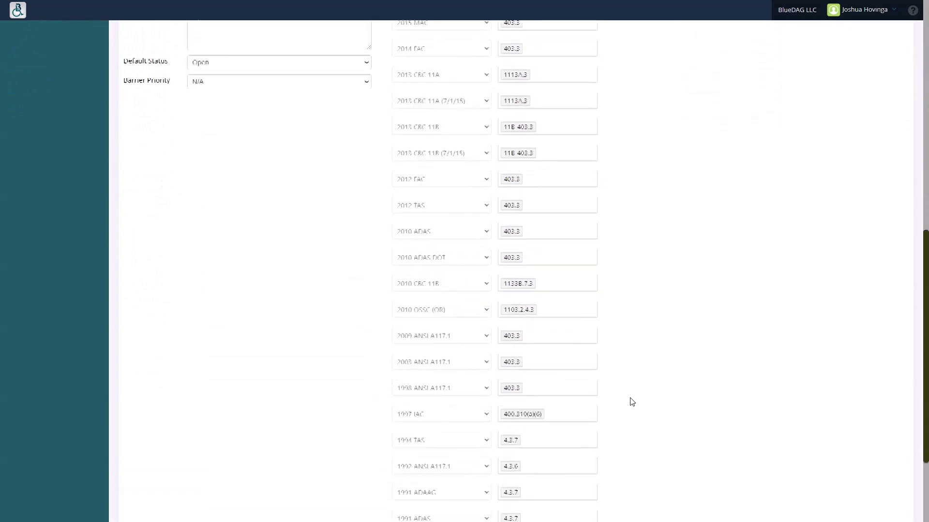